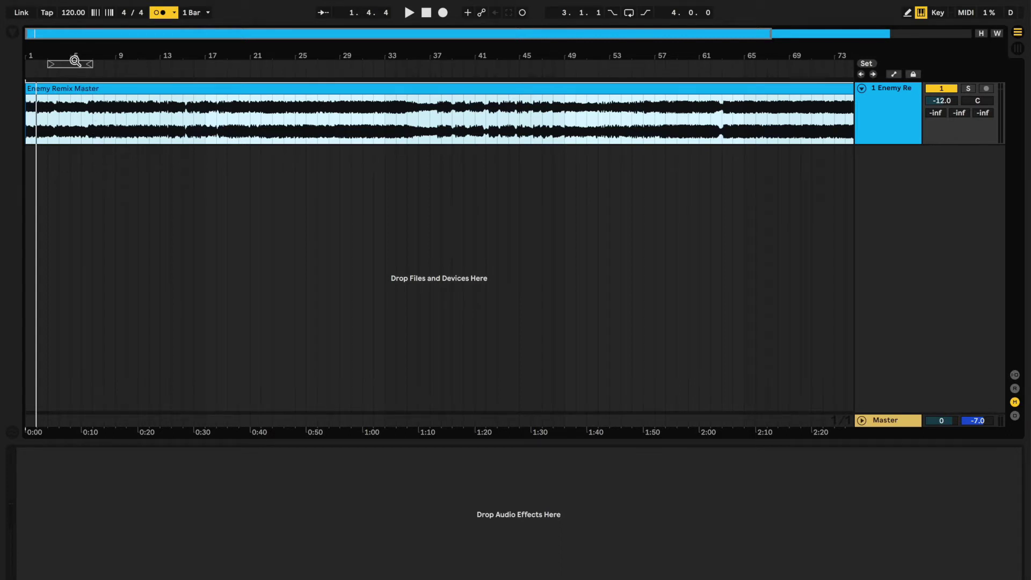
# Play the Enemy Remix Master clip around bar 6 to check its beat against the metronome
pyautogui.scroll(5, 69, 51)
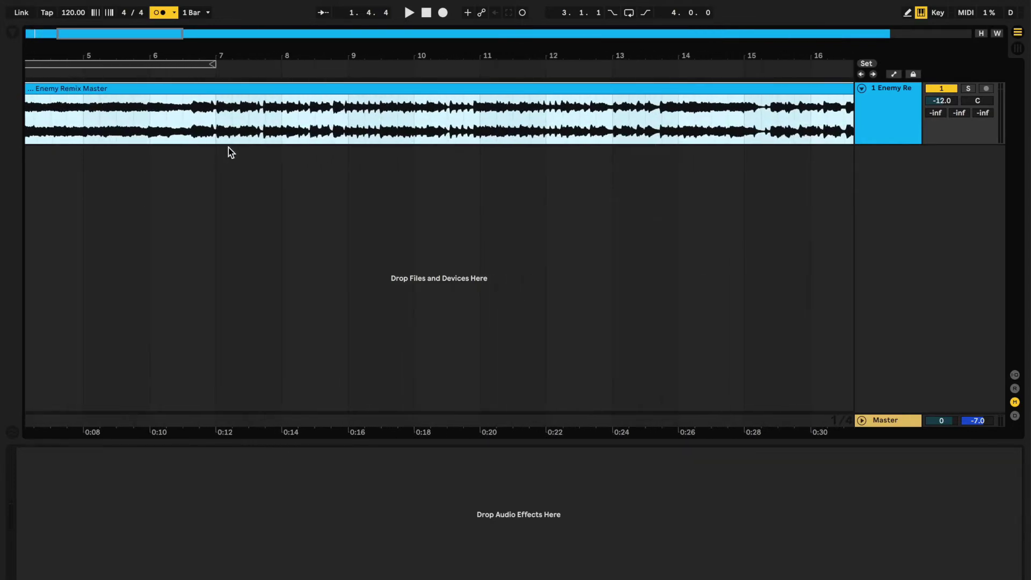
pyautogui.click(192, 126)
pyautogui.press('space')
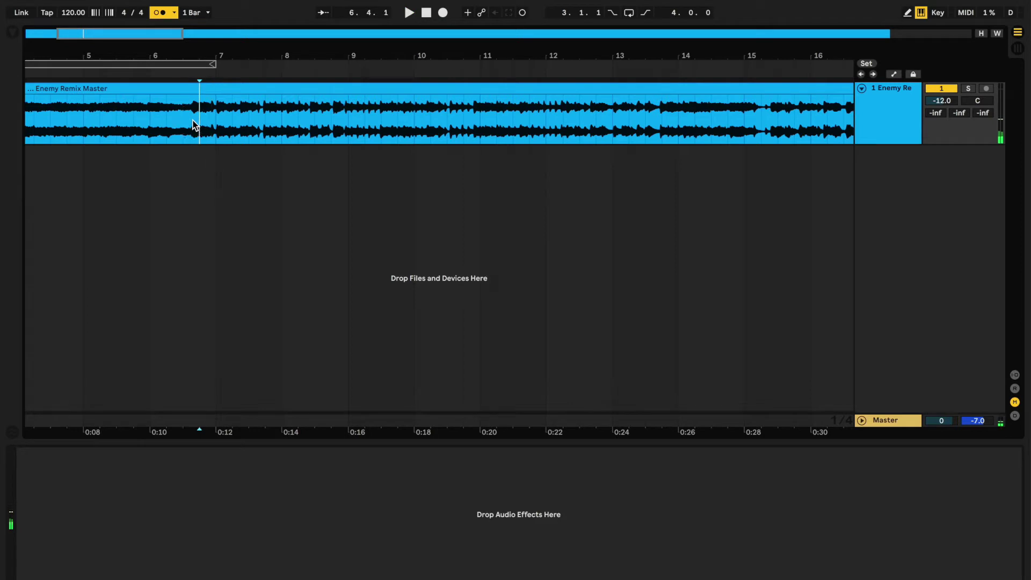
pyautogui.click(215, 129)
pyautogui.press('space')
pyautogui.press('space')
pyautogui.click(199, 121)
# Set the project tempo to 85 BPM
pyautogui.click(73, 13)
pyautogui.write('137')
pyautogui.press('Return')
pyautogui.moveTo(74, 12)
pyautogui.mouseDown()
pyautogui.moveTo(73, 2)
pyautogui.moveTo(74, 23)
pyautogui.mouseUp()
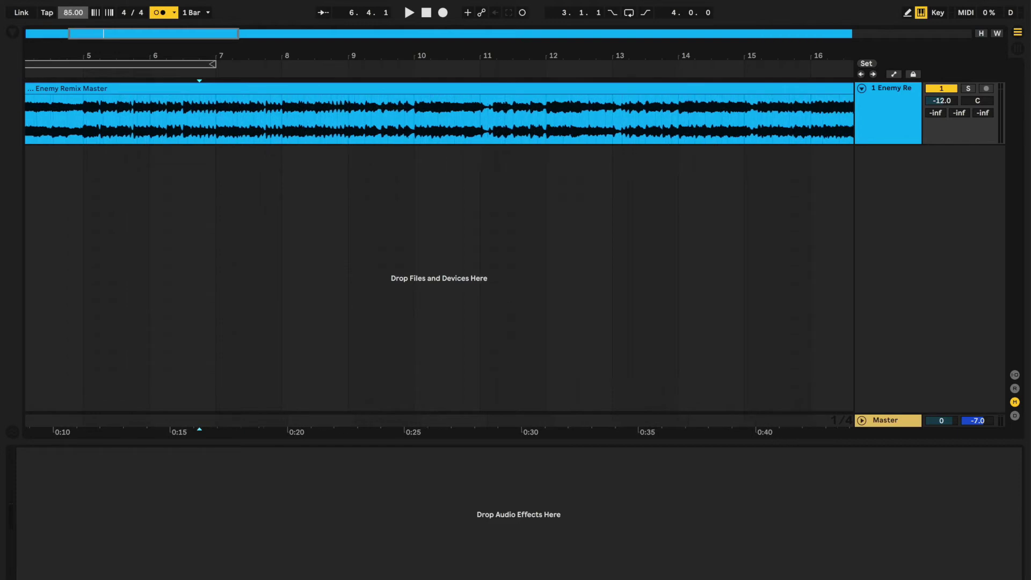
# Play the track from bar 5 to check its downbeats against the metronome
pyautogui.click(82, 117)
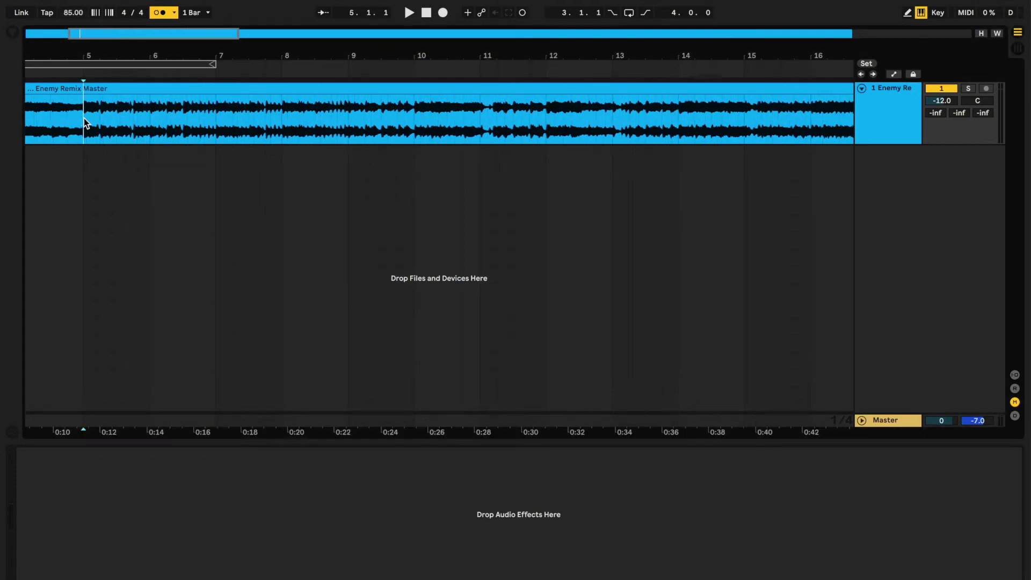
pyautogui.click(75, 14)
pyautogui.click(85, 122)
pyautogui.press('space')
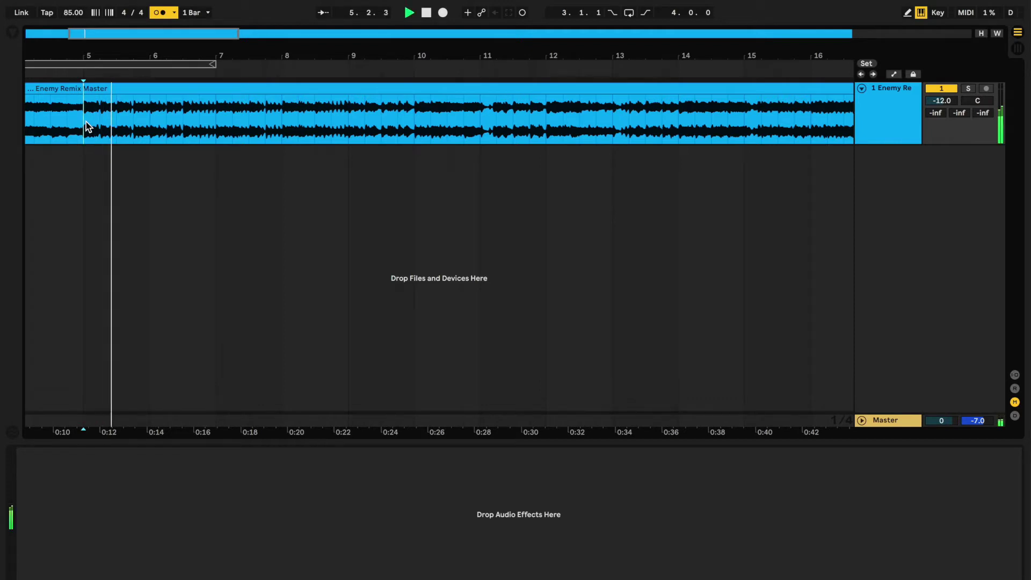
pyautogui.press('space')
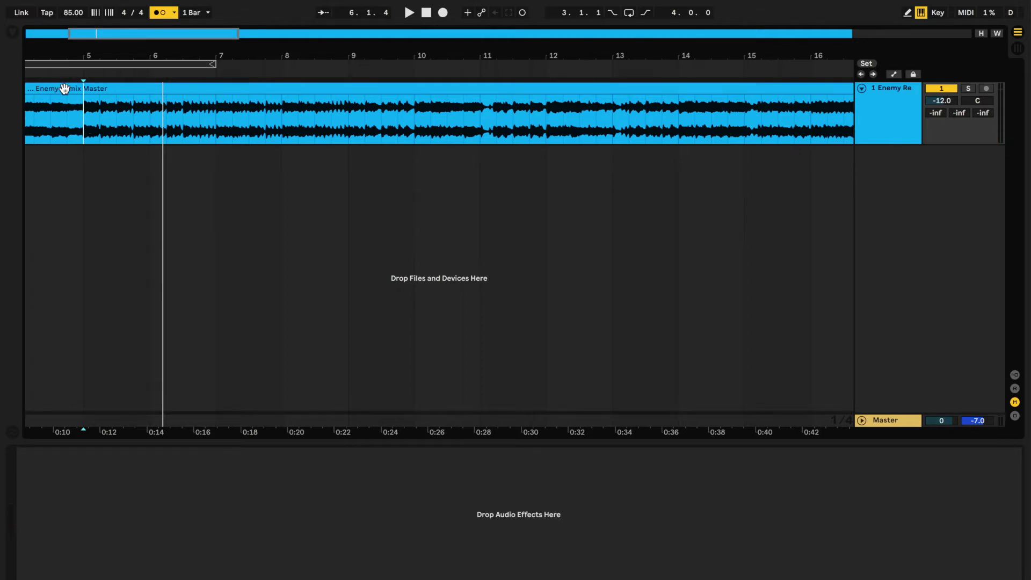
# Open the Enemy Remix Master clip's sample view and move its start marker to the first transient, about 44 ms in
pyautogui.doubleClick(64, 88)
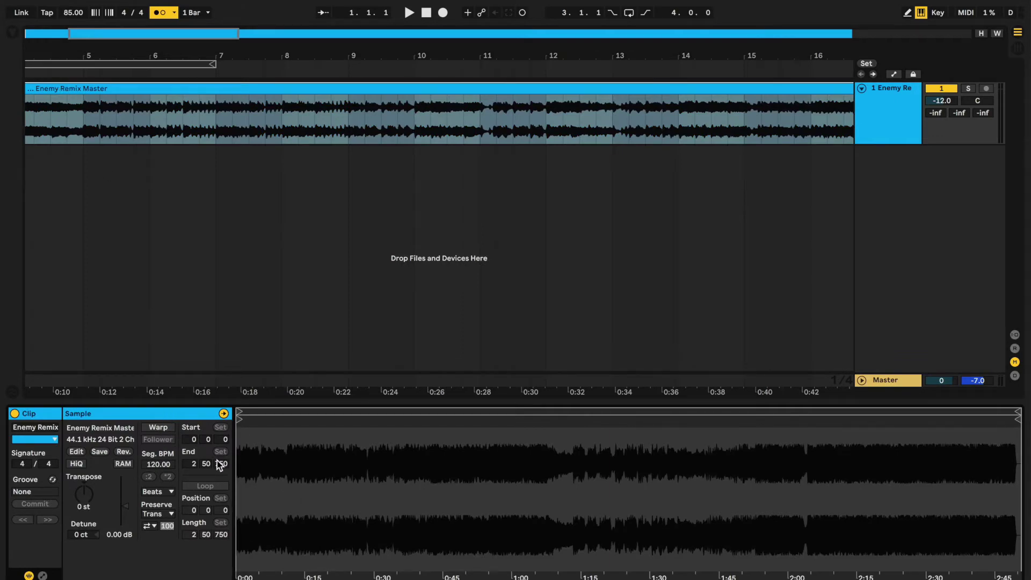
pyautogui.moveTo(253, 425)
pyautogui.mouseDown()
pyautogui.moveTo(252, 515)
pyautogui.moveTo(253, 421)
pyautogui.mouseUp()
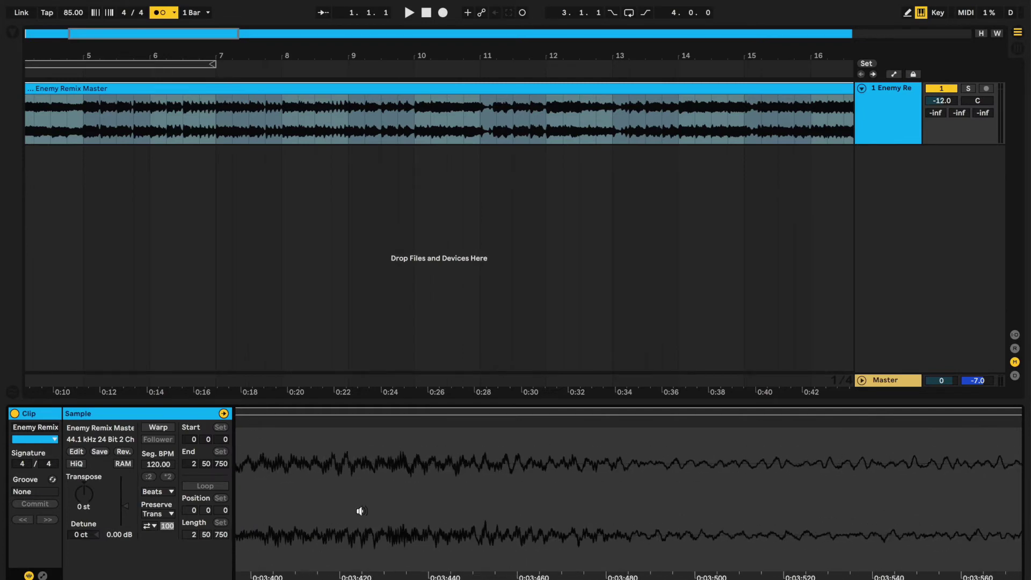
pyautogui.scroll(20, 360, 511)
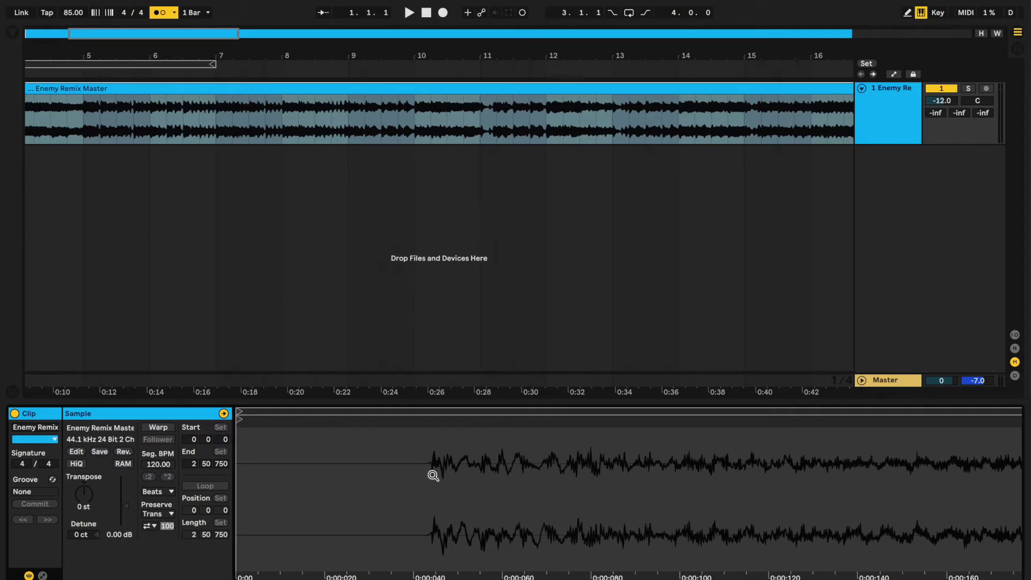
pyautogui.moveTo(242, 422)
pyautogui.mouseDown()
pyautogui.moveTo(460, 426)
pyautogui.moveTo(460, 451)
pyautogui.mouseUp()
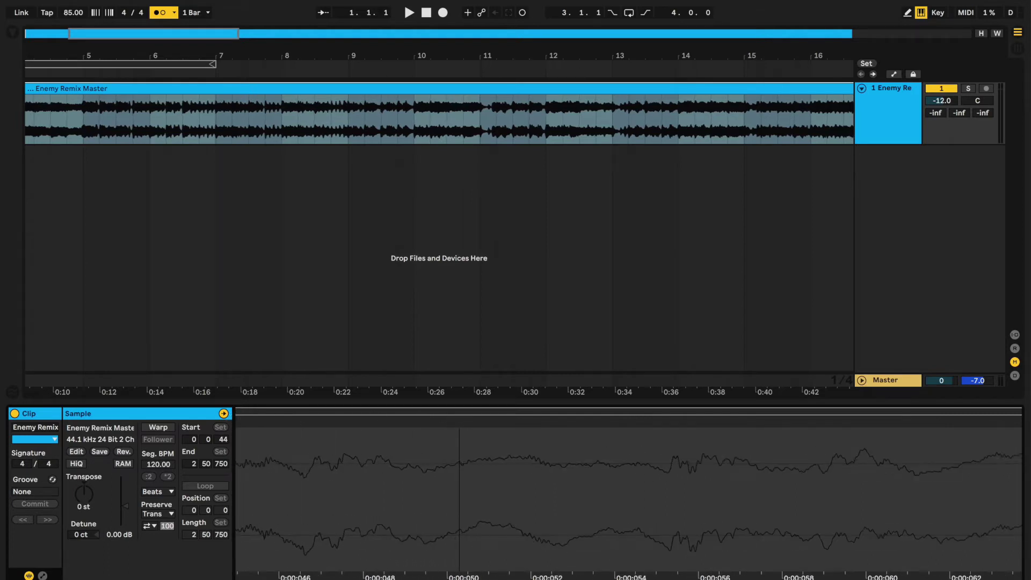
# Fine-tune the clip's start marker to about 43 ms, just before the first audible waveform movement
pyautogui.hscroll(-5, 419, 501)
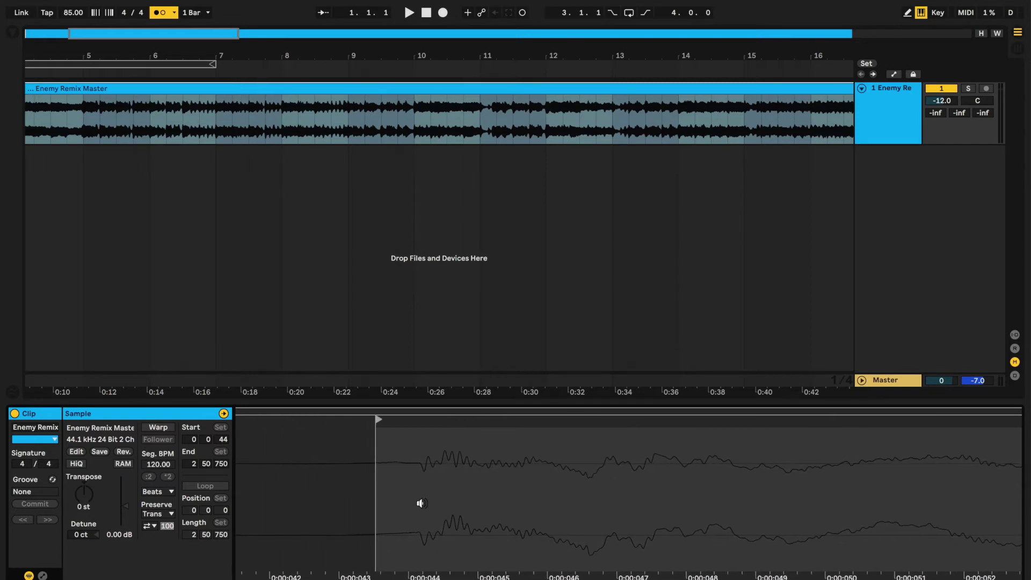
pyautogui.moveTo(377, 419)
pyautogui.mouseDown()
pyautogui.moveTo(417, 421)
pyautogui.moveTo(391, 429)
pyautogui.mouseUp()
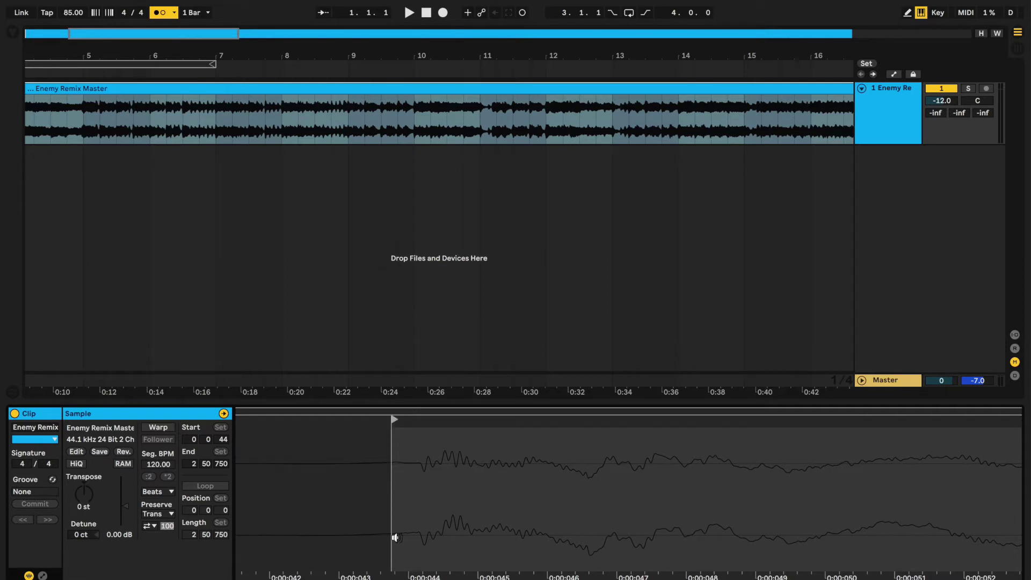
pyautogui.moveTo(391, 420); pyautogui.dragTo(377, 419)
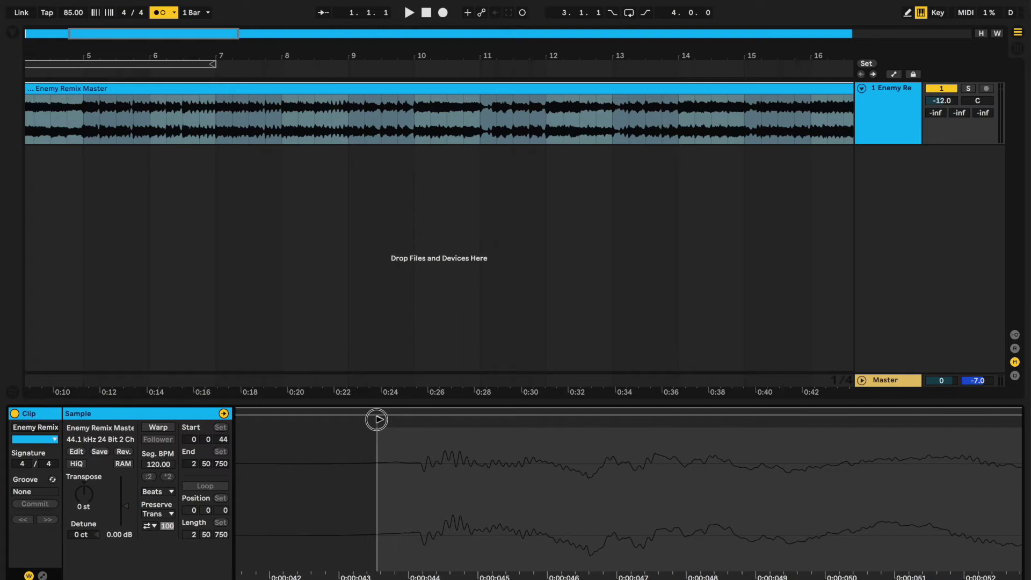
pyautogui.moveTo(376, 419); pyautogui.dragTo(370, 421)
pyautogui.scroll(-2, 369, 499)
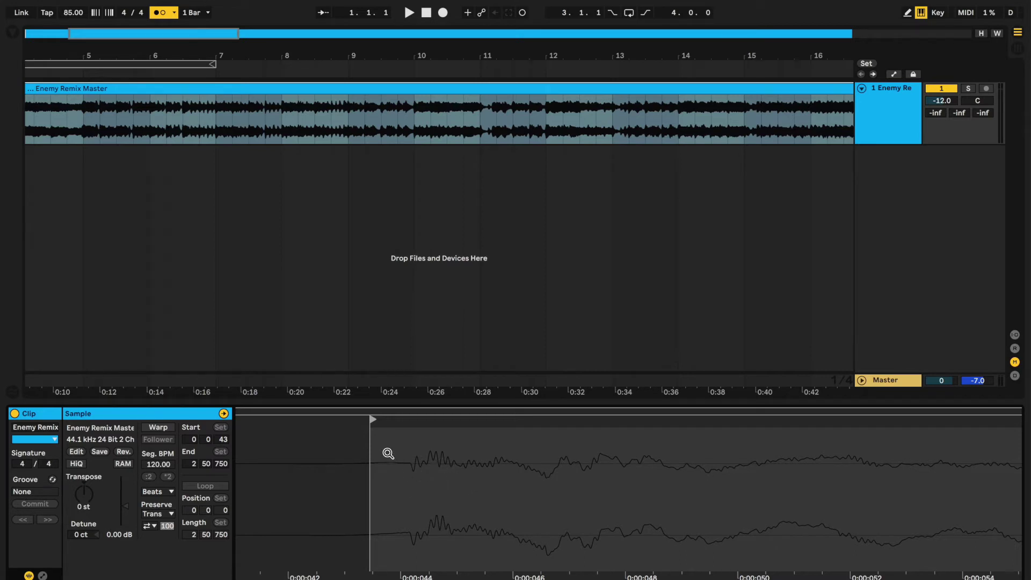
pyautogui.moveTo(372, 418); pyautogui.dragTo(366, 418)
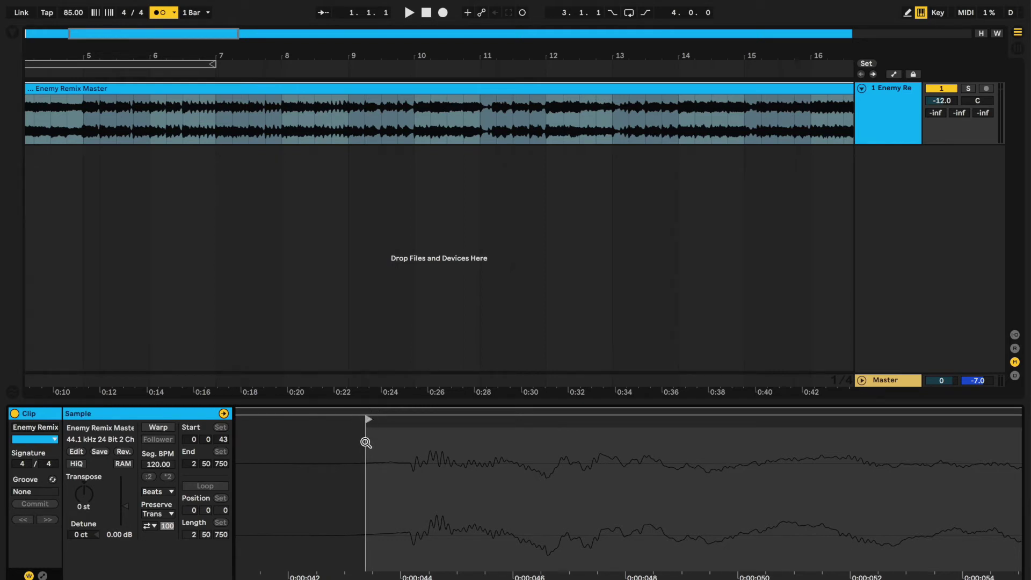
pyautogui.scroll(3, 353, 462)
pyautogui.moveTo(382, 420); pyautogui.dragTo(386, 421)
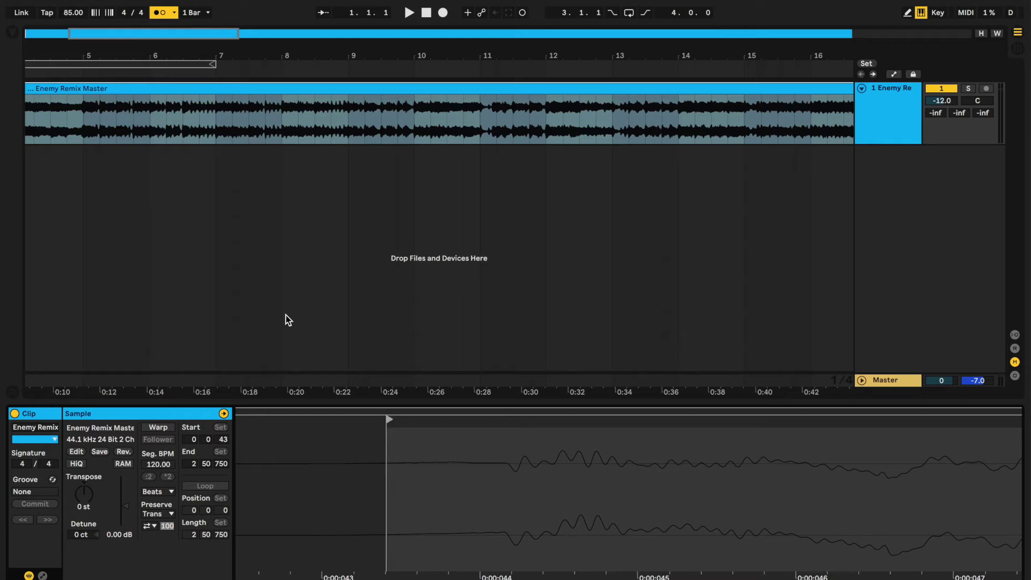
# Play from bar 5 to check the clip's alignment with the grid, and switch the metronome off
pyautogui.click(181, 85)
pyautogui.click(83, 115)
pyautogui.press('space')
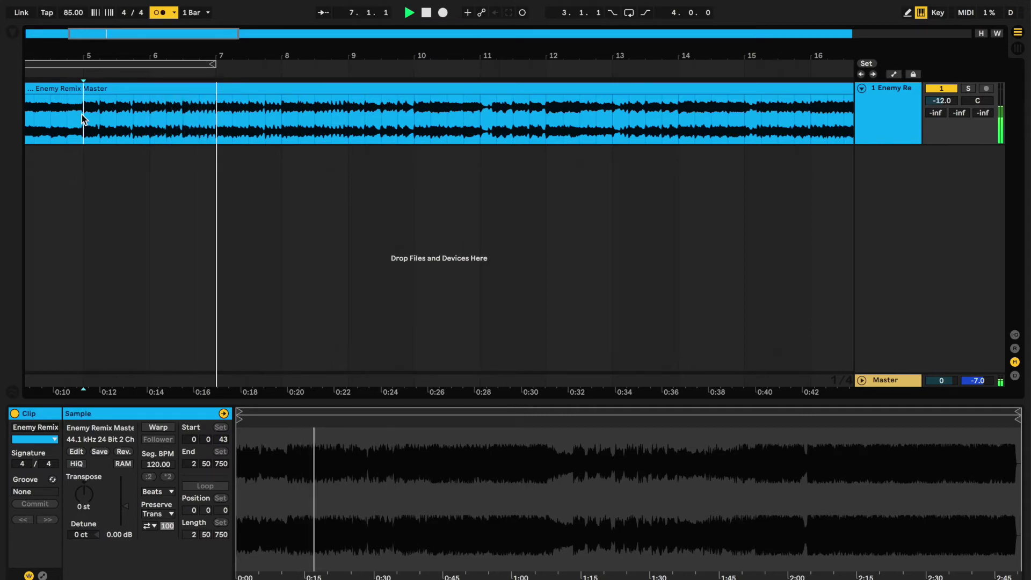
pyautogui.press('space')
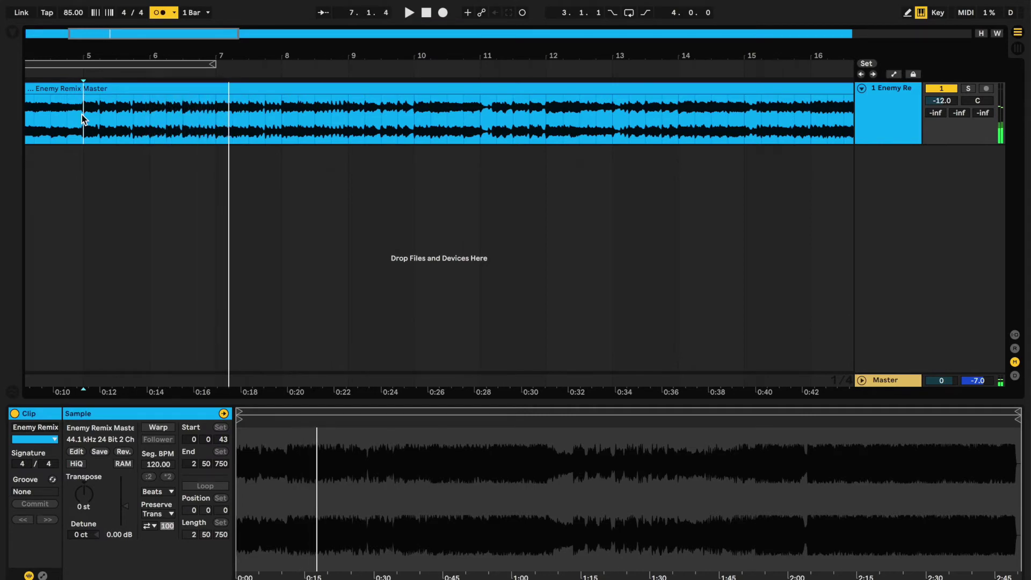
pyautogui.click(163, 14)
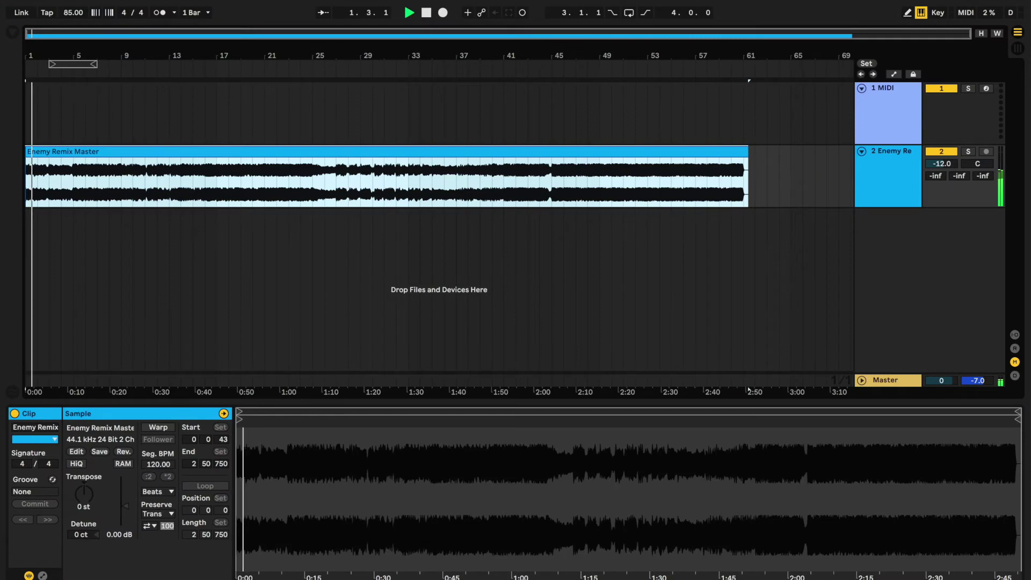
# Listen to the opening, add a locator at bar 1 and name it "Intro ch"
pyautogui.press('space')
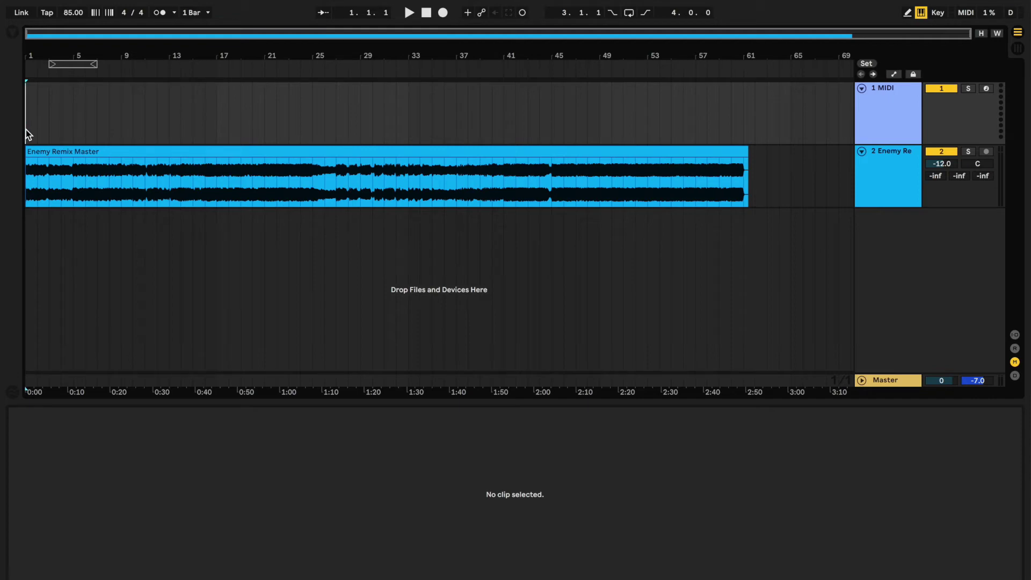
pyautogui.press('space')
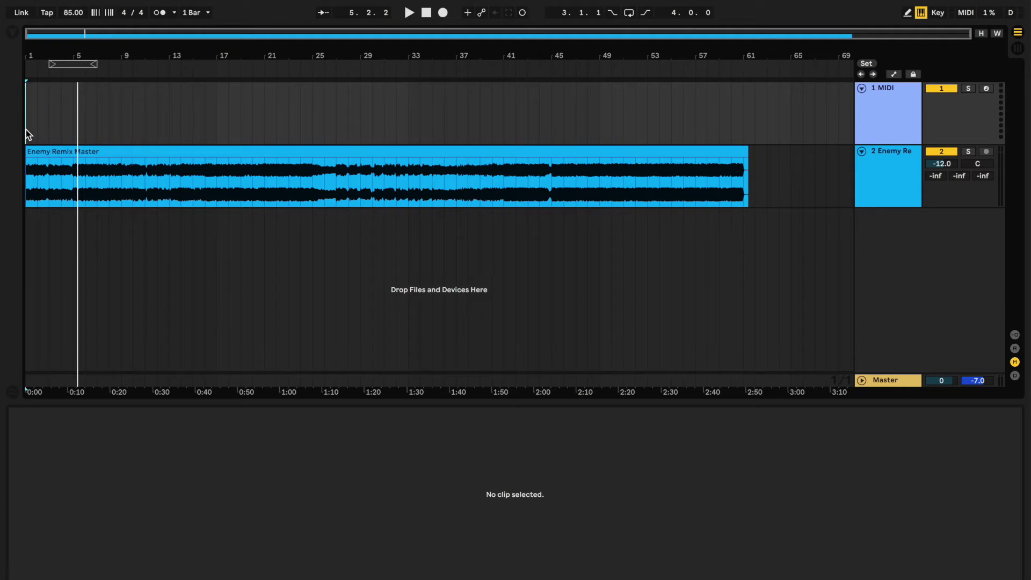
pyautogui.click(27, 125)
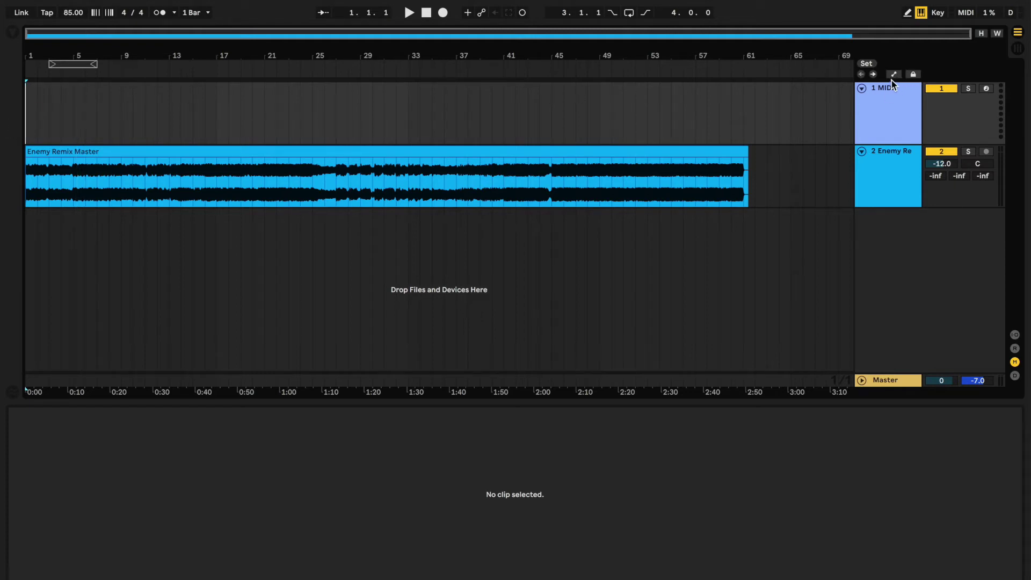
pyautogui.click(865, 65)
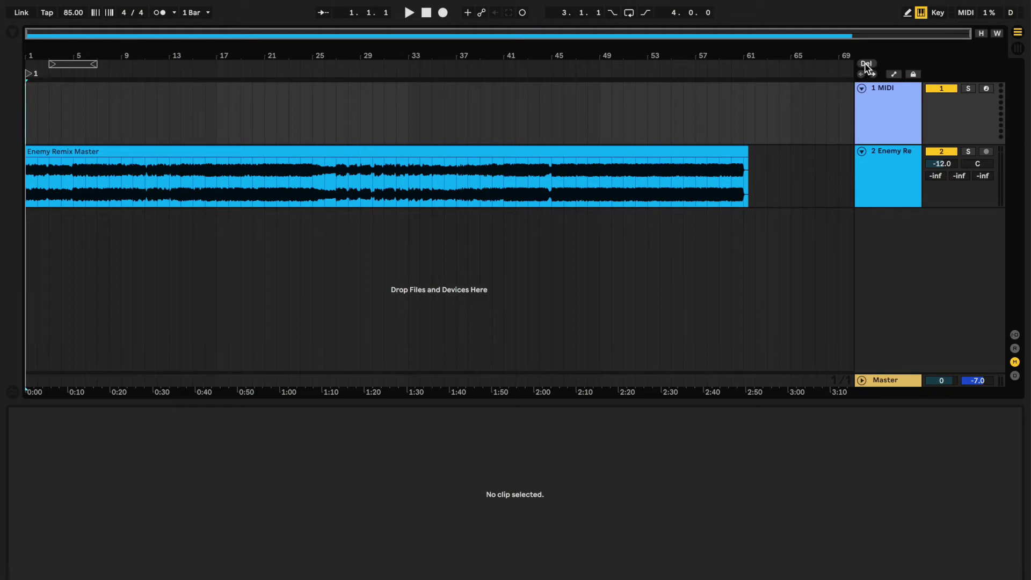
pyautogui.rightClick(26, 73)
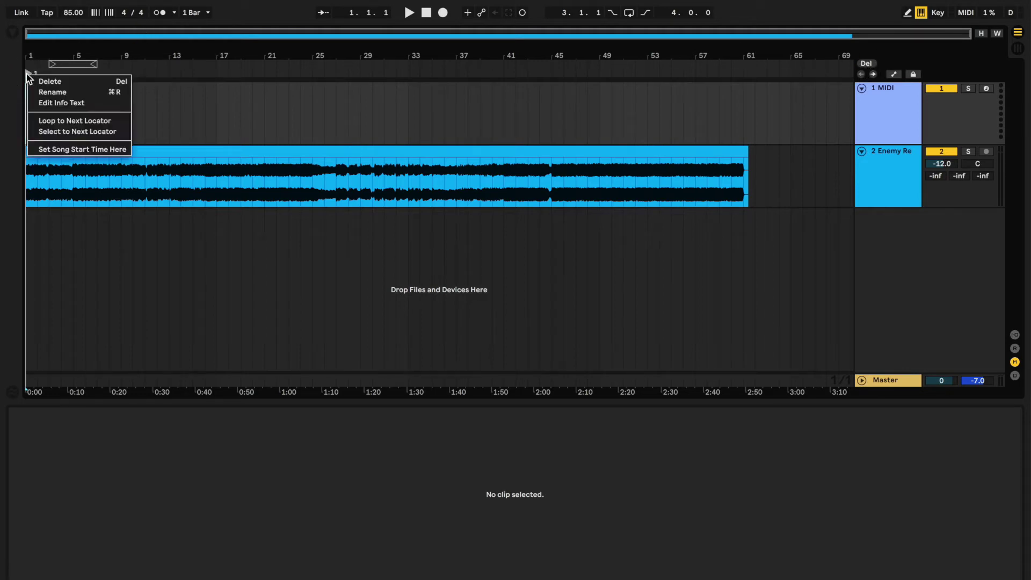
pyautogui.click(63, 94)
pyautogui.write('INtro')
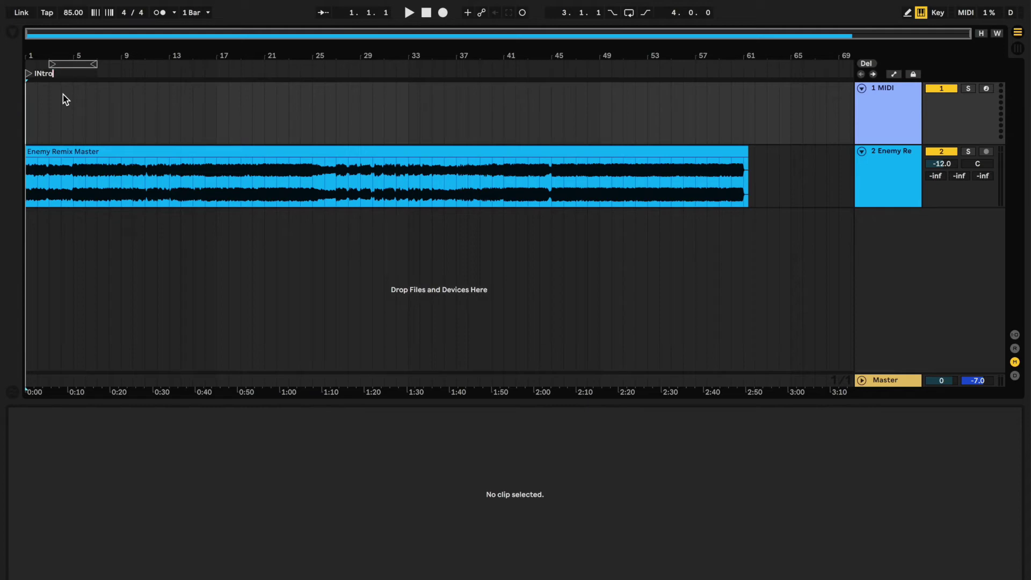
pyautogui.press('BackSpace')
pyautogui.press('BackSpace')
pyautogui.press('BackSpace')
pyautogui.press('BackSpace')
pyautogui.write('ntro ch')
# Listen from bar 9, add a locator there and name it "VS 1"
pyautogui.click(122, 102)
pyautogui.press('space')
pyautogui.press('space')
pyautogui.click(866, 63)
pyautogui.hotkey('ctrl', 'r')
pyautogui.write('VS 1')
# Listen from bar 17, add a locator there and name it "Ch1"
pyautogui.click(217, 117)
pyautogui.press('space')
pyautogui.press('space')
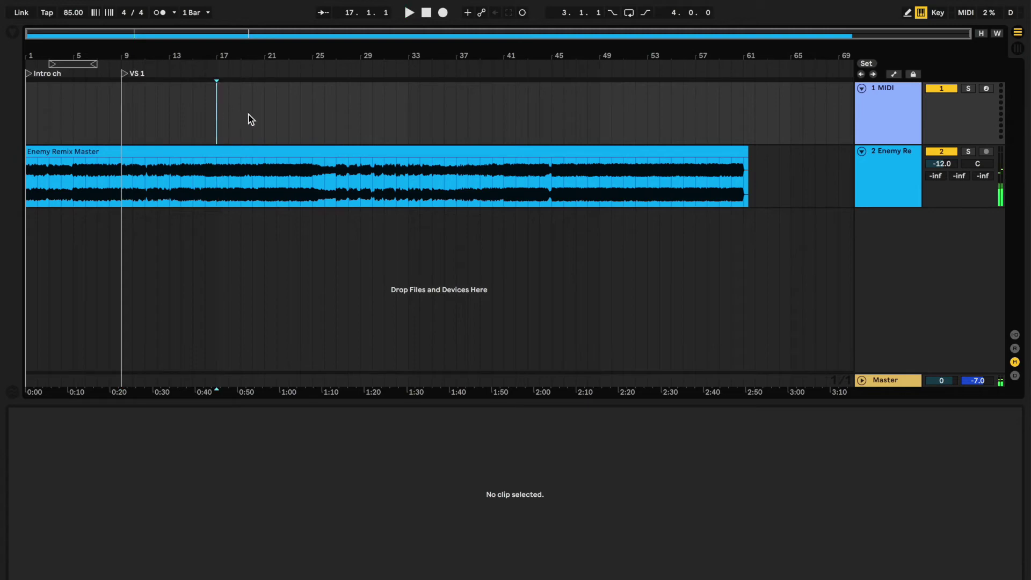
pyautogui.click(866, 63)
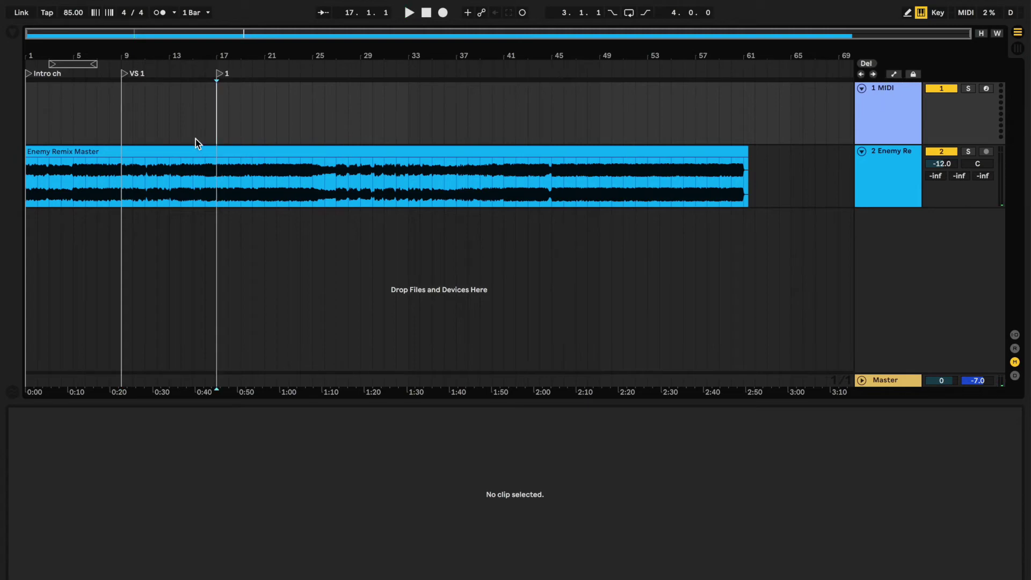
pyautogui.click(219, 76)
pyautogui.hotkey('ctrl', 'r')
pyautogui.press('Return')
# Label the section locator at bar 25, and name the following ones "VS 2" at bar 27 and "Pre Ch" at bar 35
pyautogui.press('space')
pyautogui.click(314, 74)
pyautogui.hotkey('ctrl', 'r')
pyautogui.click(339, 74)
pyautogui.hotkey('ctrl', 'r')
pyautogui.write('VS 2Pre Ch')
# Mark bar 37 with a locator named "Instrumental Mid 8" and bar 45 with one named "Ch 2"
pyautogui.click(458, 133)
pyautogui.write('Instrumental Mid 8')
pyautogui.press('Return')
pyautogui.click(495, 102)
pyautogui.click(554, 75)
pyautogui.write('Ch 2')
# Mark bar 53 with a locator named "Outro" and listen to that section
pyautogui.click(651, 128)
pyautogui.write('Outro')
pyautogui.press('space')
pyautogui.press('space')
# Set the arrangement loop to span the whole Enemy Remix Master clip
pyautogui.click(621, 152)
pyautogui.hotkey('ctrl', 'l')
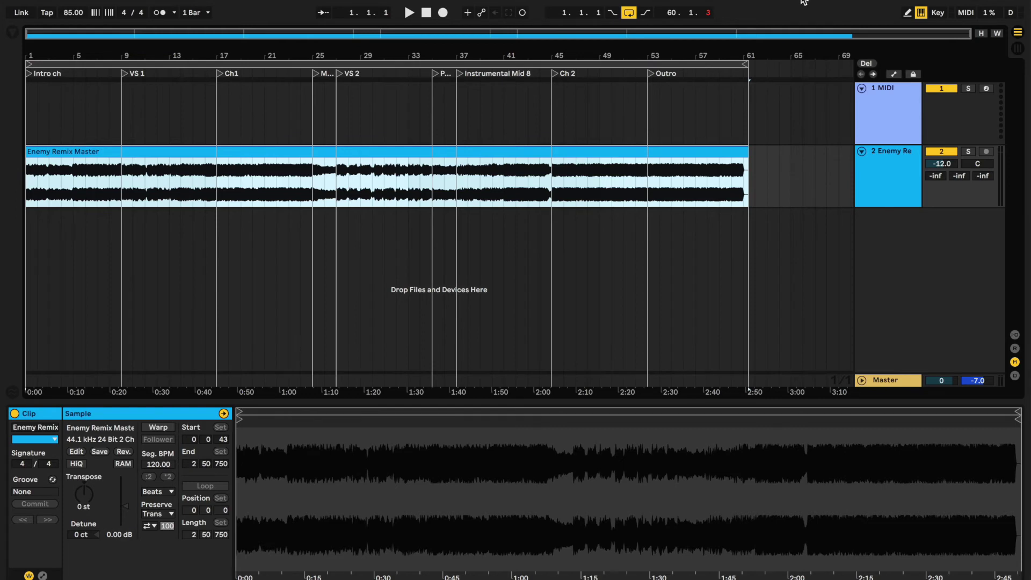
# Listen to the song's opening for its first sound and rename the empty MIDI track VOICE
pyautogui.click(881, 100)
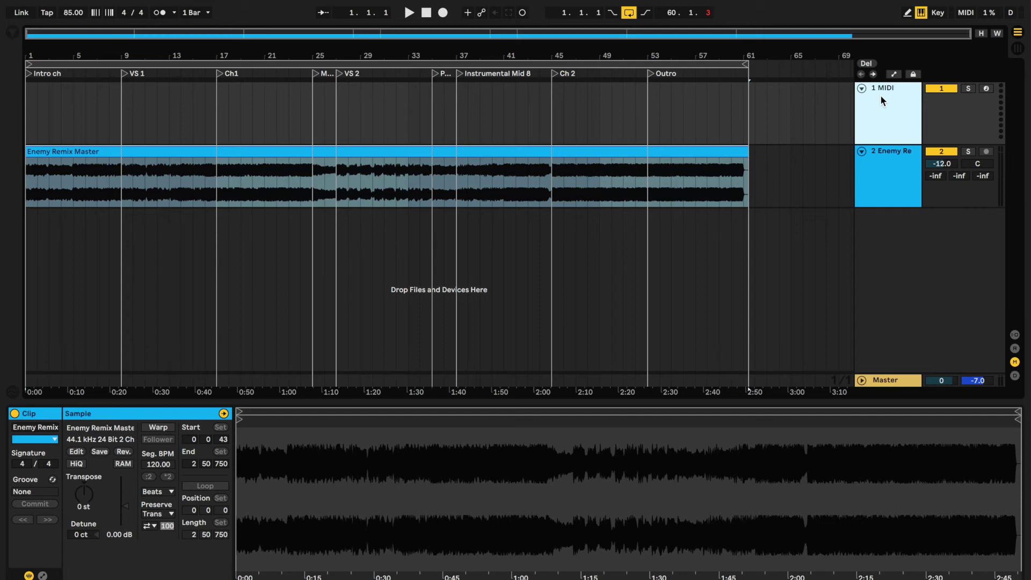
pyautogui.click(24, 119)
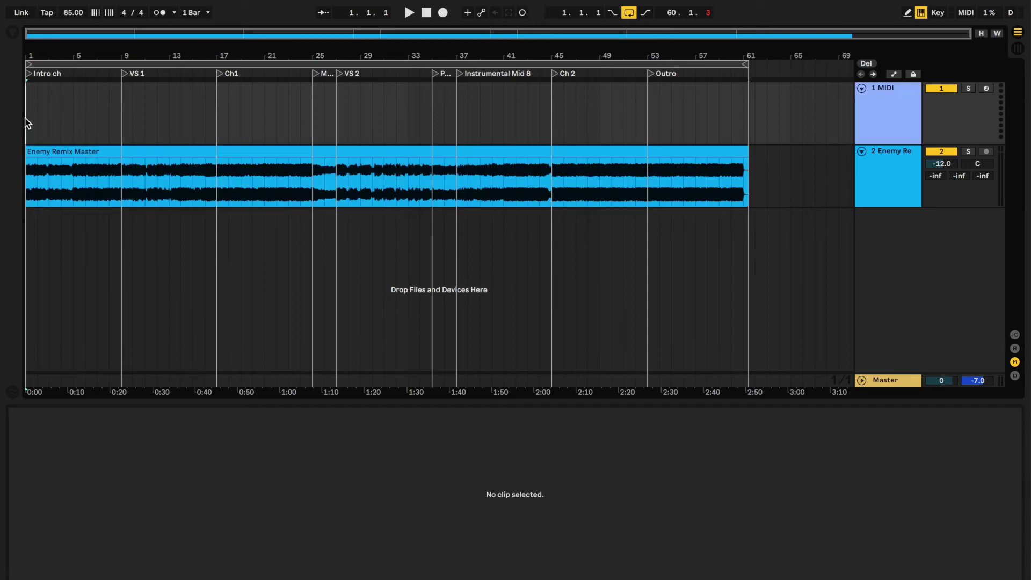
pyautogui.press('space')
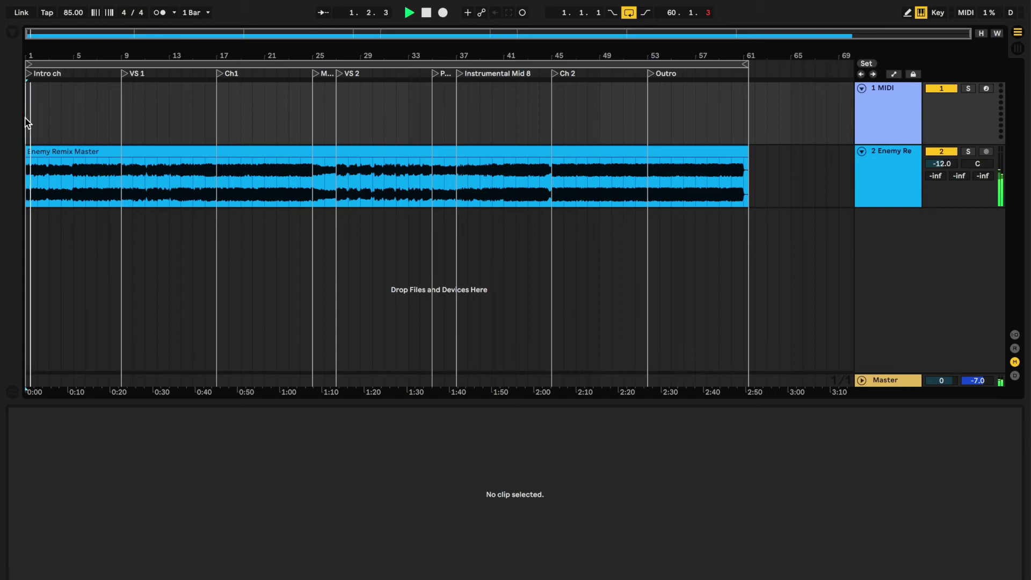
pyautogui.press('space')
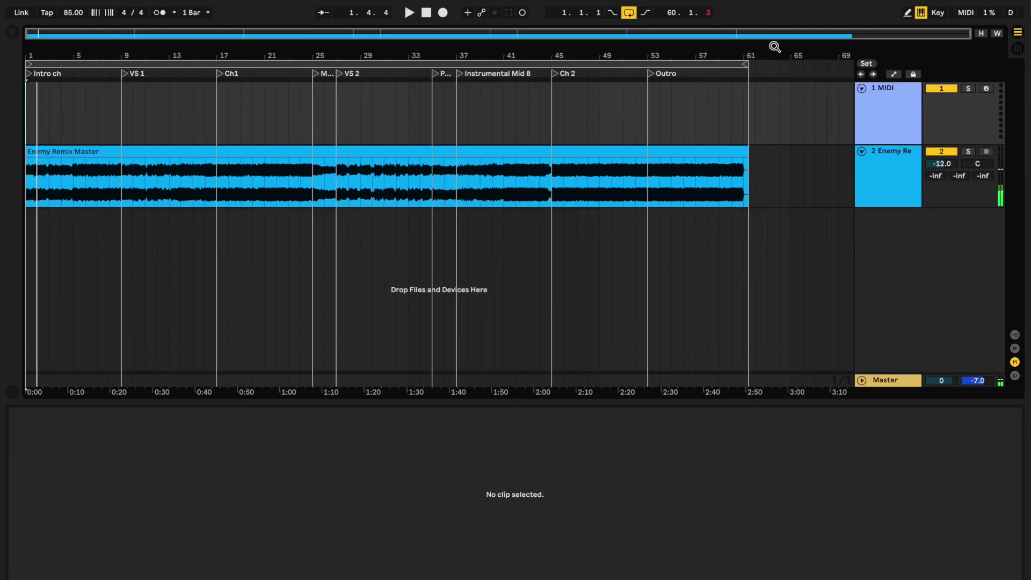
pyautogui.click(889, 102)
pyautogui.hotkey('ctrl', 'r')
pyautogui.write('VOICE')
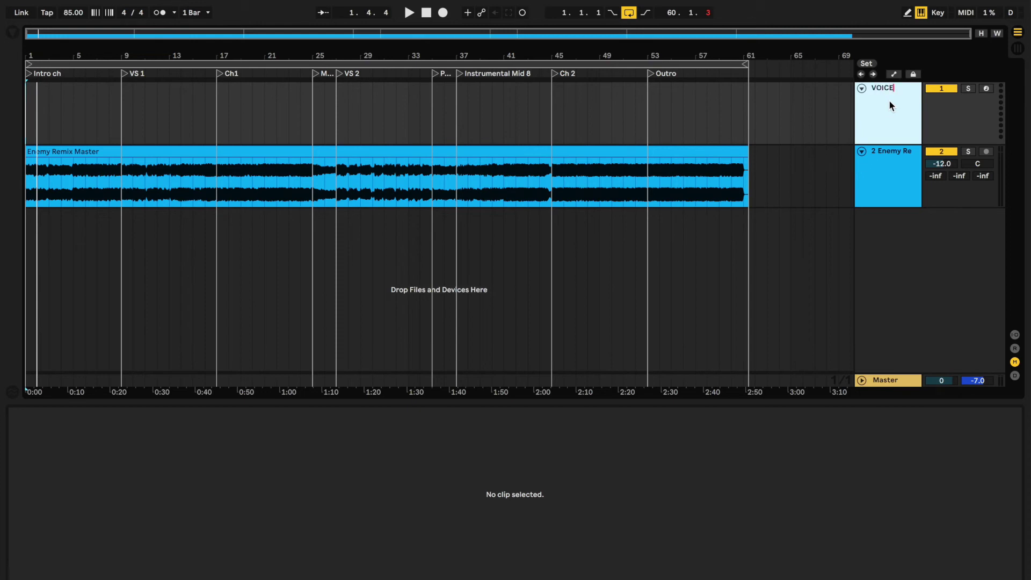
# Duplicate the VOICE track and rename the copy PAD
pyautogui.hotkey('ctrl', 'd')
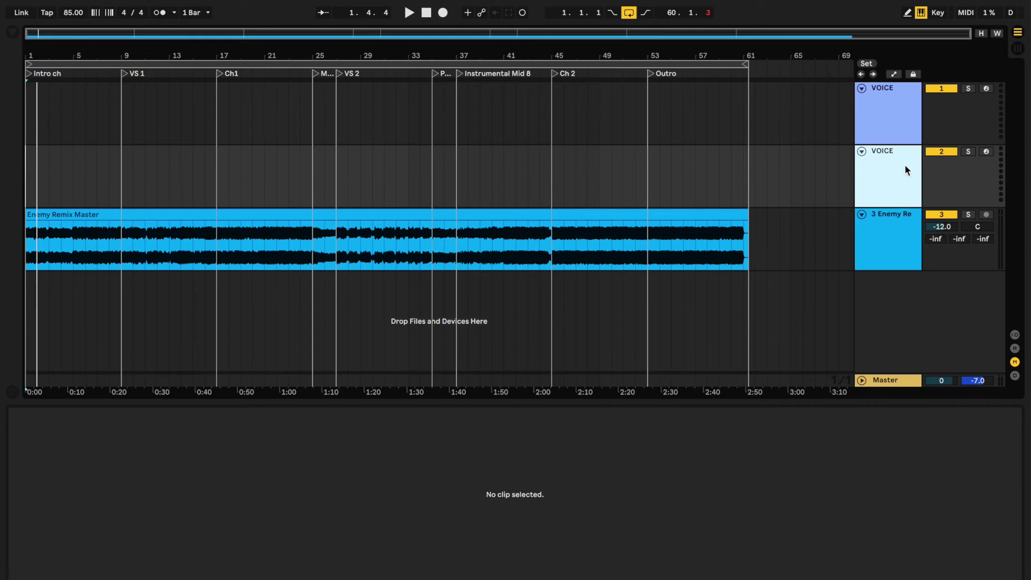
pyautogui.hotkey('ctrl', 'r')
pyautogui.write('PAD')
# Duplicate the PAD track and rename the copy PULSY SYNTH
pyautogui.click(906, 167)
pyautogui.hotkey('ctrl', 'd')
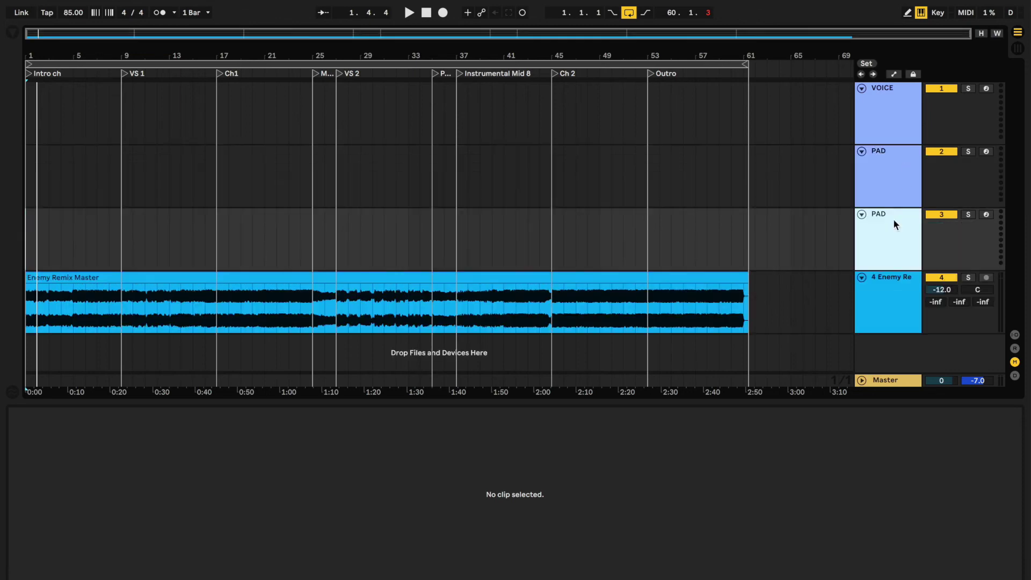
pyautogui.hotkey('ctrl', 'r')
pyautogui.write('PULSY SYNTH')
pyautogui.press('Return')
# Play the song from bar 1 to identify further instruments in the intro
pyautogui.click(27, 226)
pyautogui.press('space')
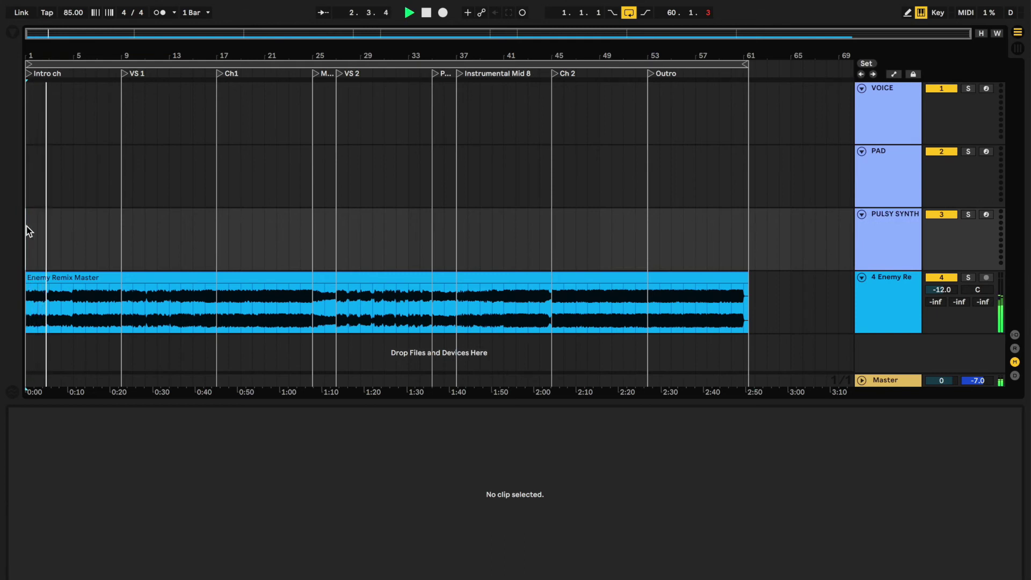
pyautogui.press('space')
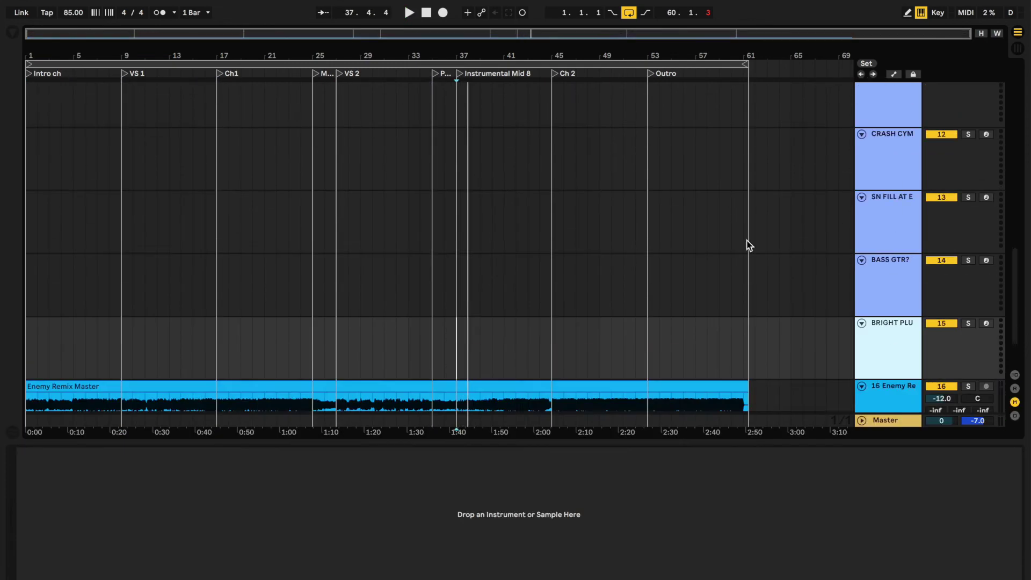
# Fold all tracks, widen the track header column to fit the full names, and select the Enemy Remix Master track
pyautogui.scroll(-3, 749, 245)
pyautogui.hotkey('alt', 'u')
pyautogui.moveTo(855, 80); pyautogui.dragTo(744, 106)
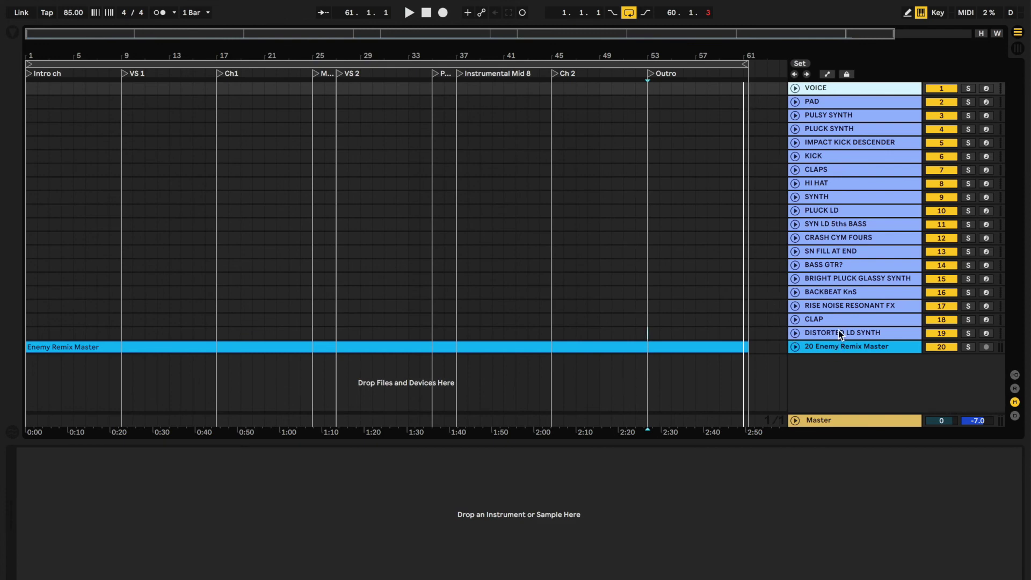
pyautogui.click(826, 294)
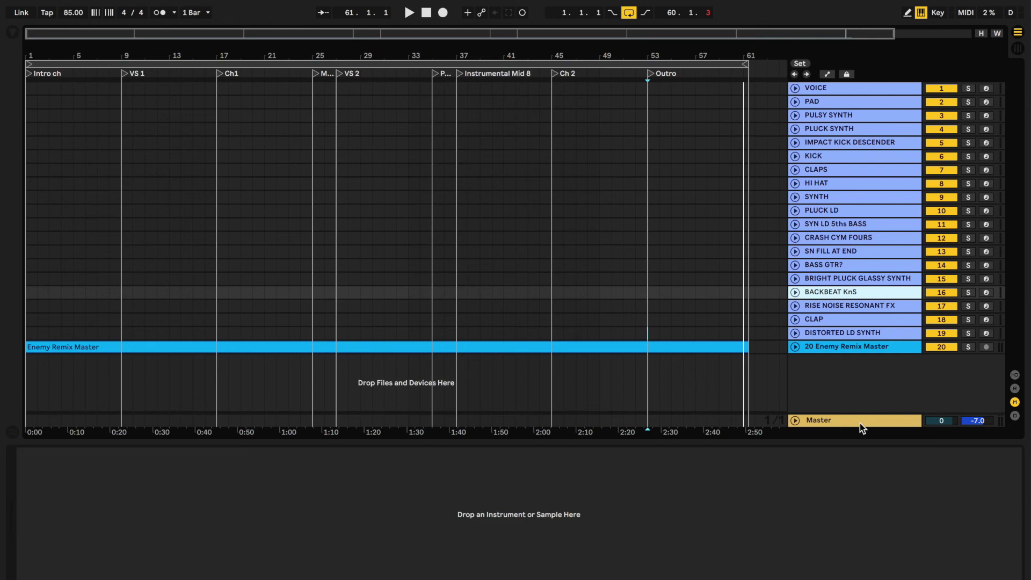
pyautogui.click(844, 347)
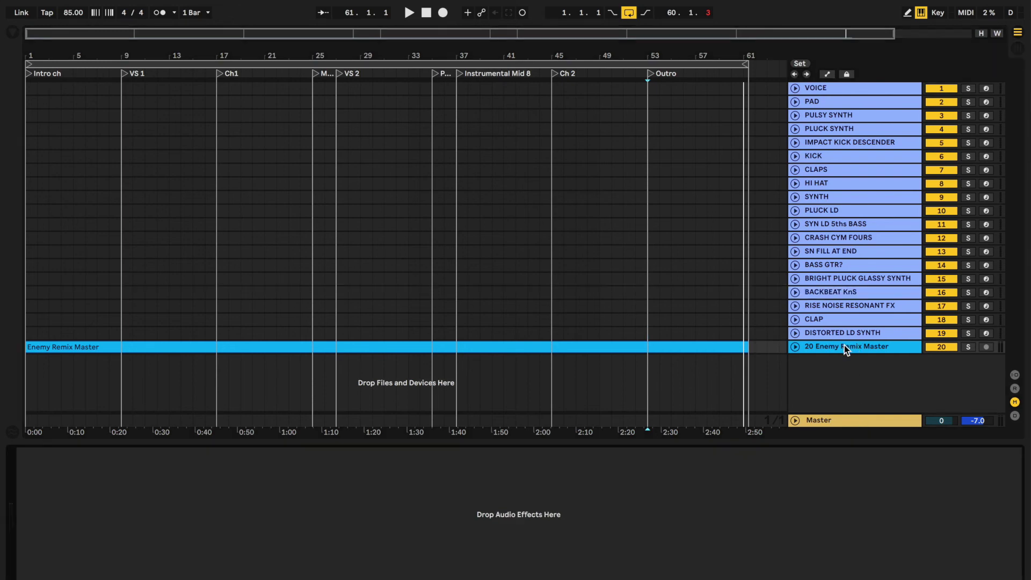